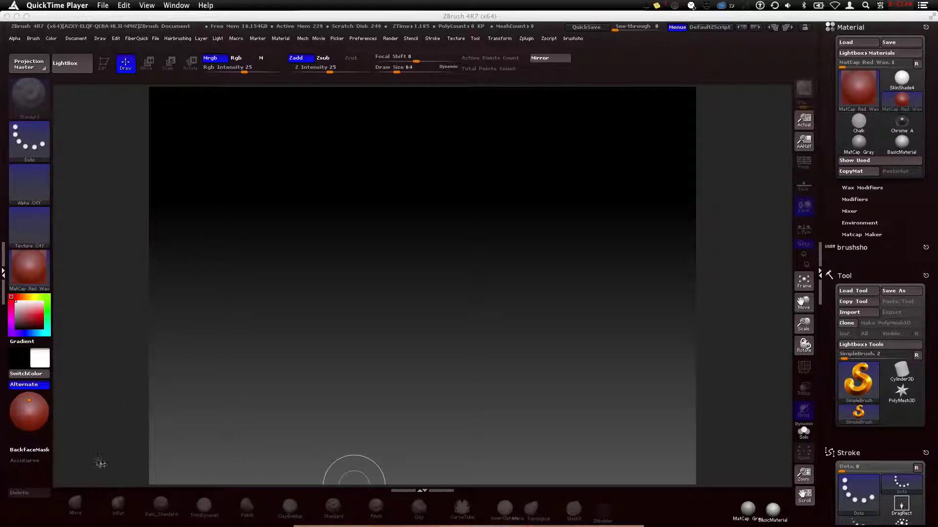
Reset ZBrush to the standard interface layout with Restore Standard UI in Preferences > Config
left_click(229, 457)
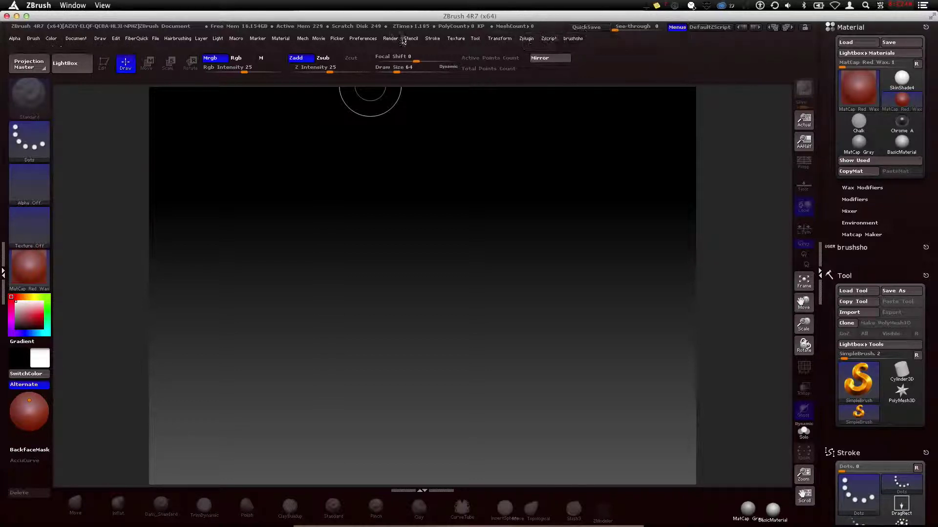
left_click(362, 38)
left_click(380, 74)
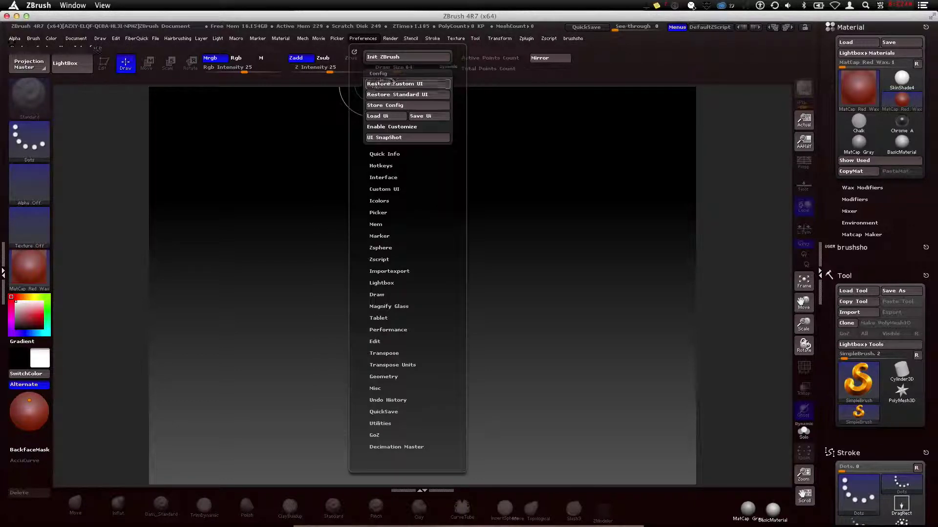
left_click(415, 94)
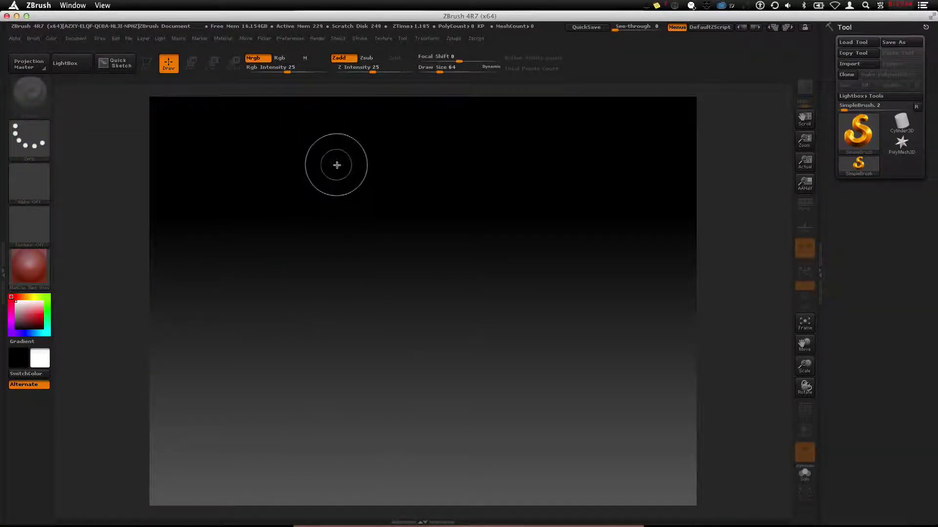
Turn on Enable Customize in Preferences > Config
left_click(290, 38)
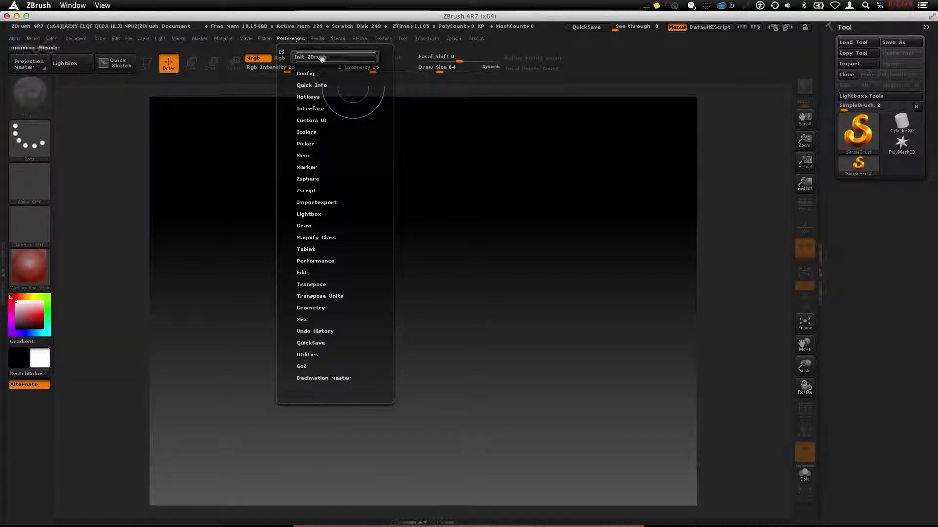
left_click(312, 75)
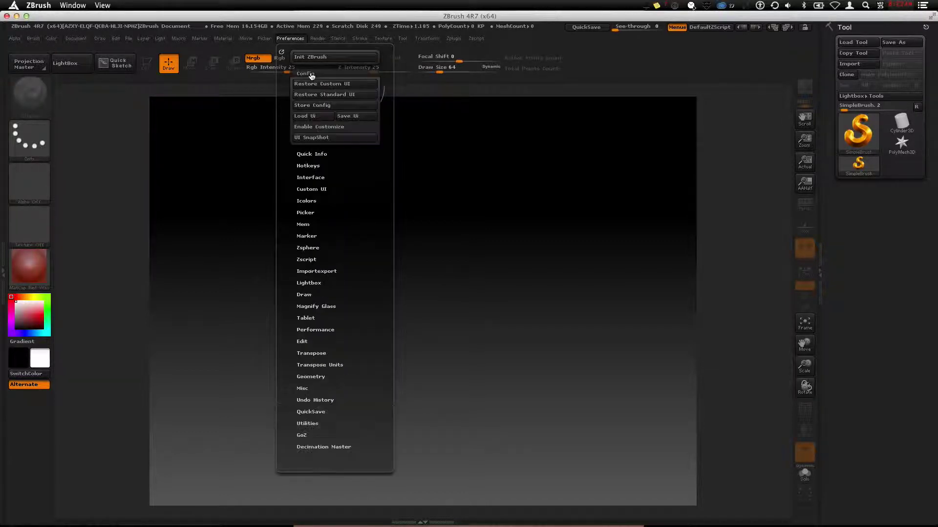
left_click(336, 127)
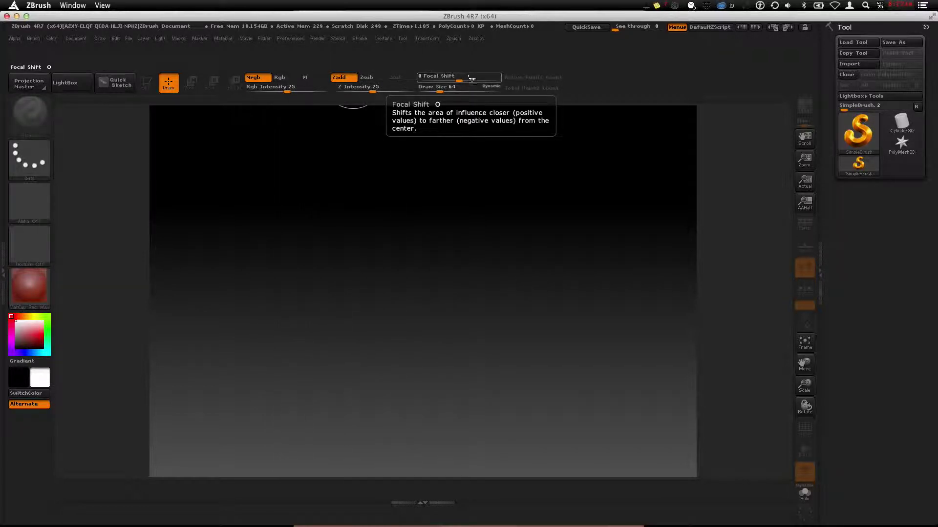
Move the Focal Shift slider along the top shelf so it sits above Draw Size
left_click_drag(440, 79, 609, 79, "ctrl+alt")
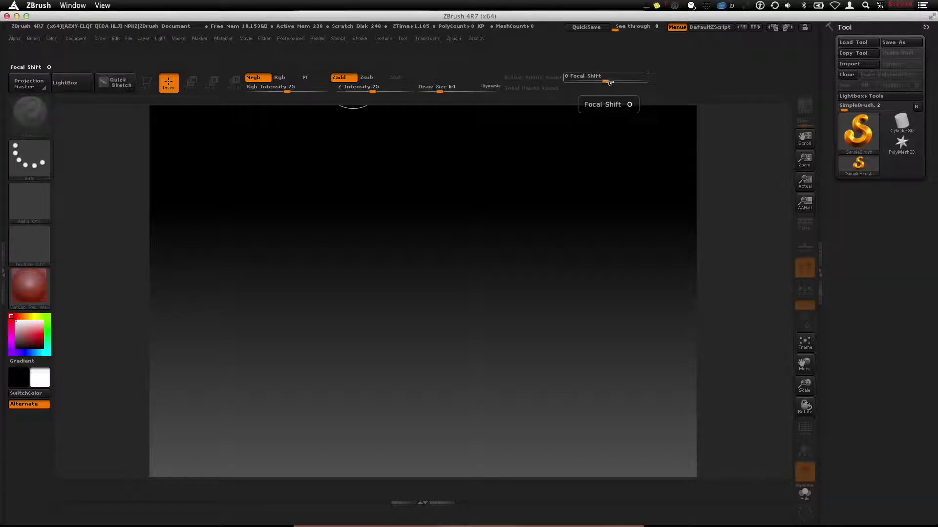
left_click_drag(610, 81, 457, 79, "ctrl+alt")
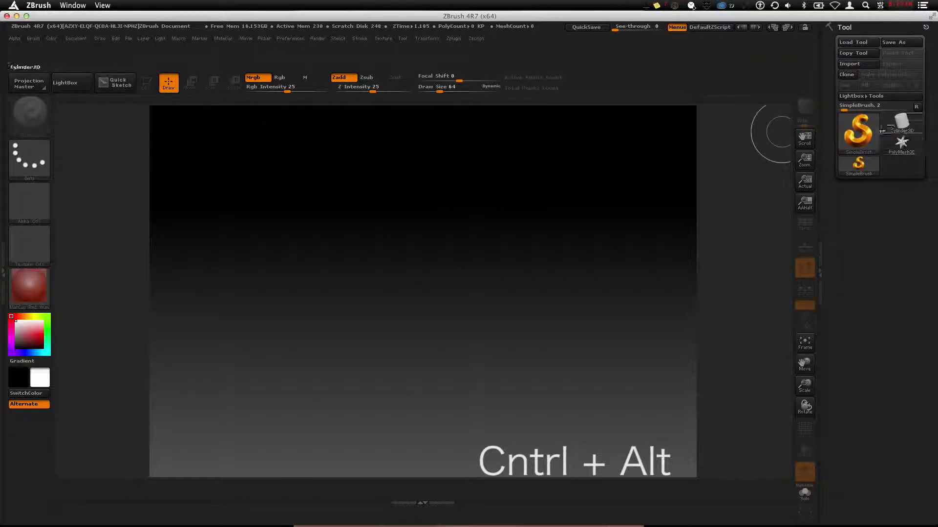
Draw a Cylinder3D on the canvas in Edit mode and turn it upright
left_click(902, 123)
left_click_drag(425, 272, 523, 405)
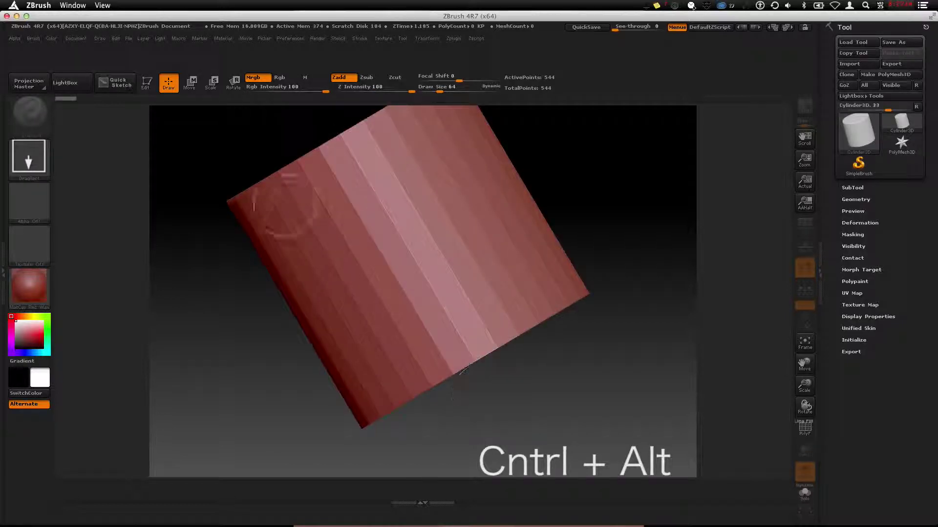
left_click(147, 86)
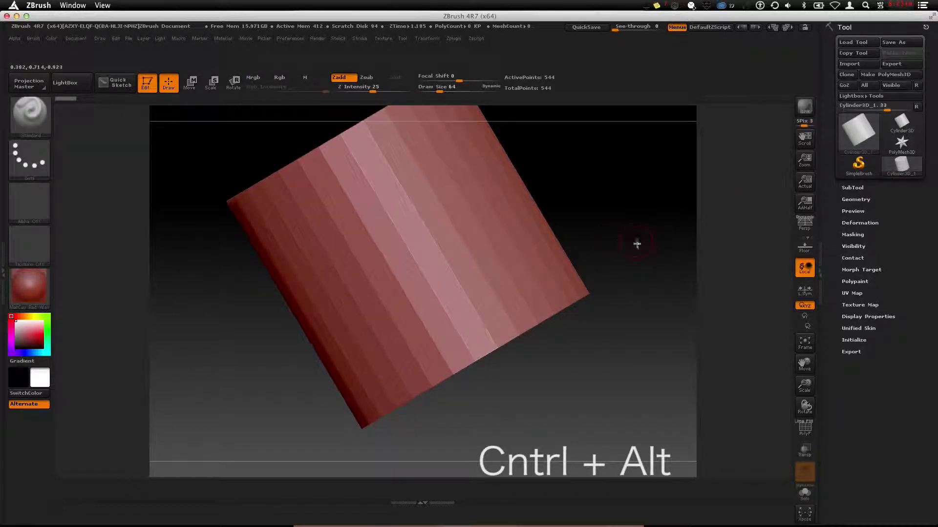
mouse_move(636, 244)
left_mouse_down()
mouse_move(617, 210)
mouse_move(607, 215)
mouse_move(626, 256)
left_mouse_up()
Add the Divide button from Tool > Geometry to the top shelf
left_click(852, 187)
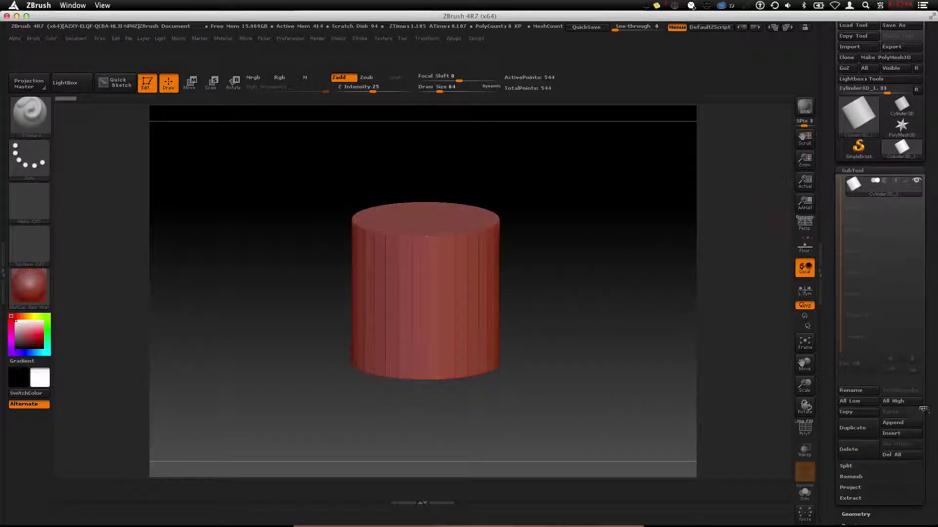
left_click_drag(923, 409, 908, 293)
left_click(887, 324)
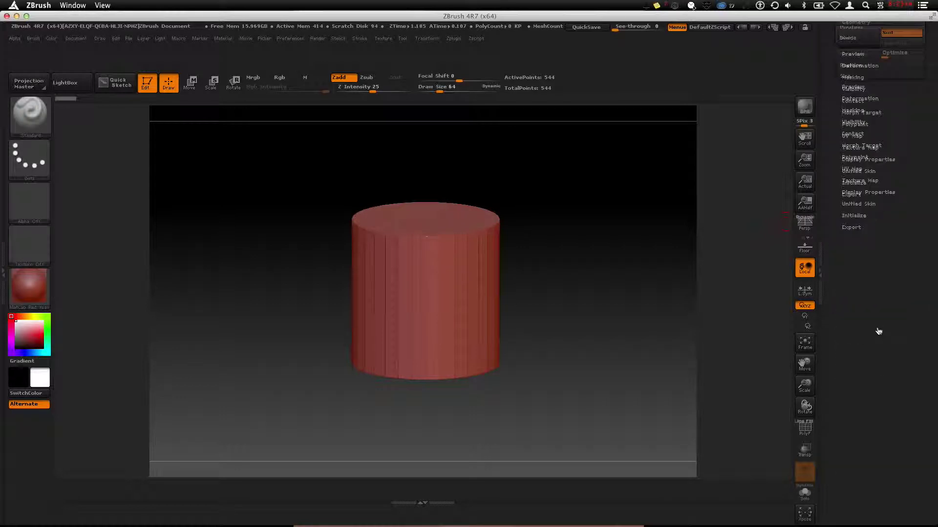
key("ctrl")
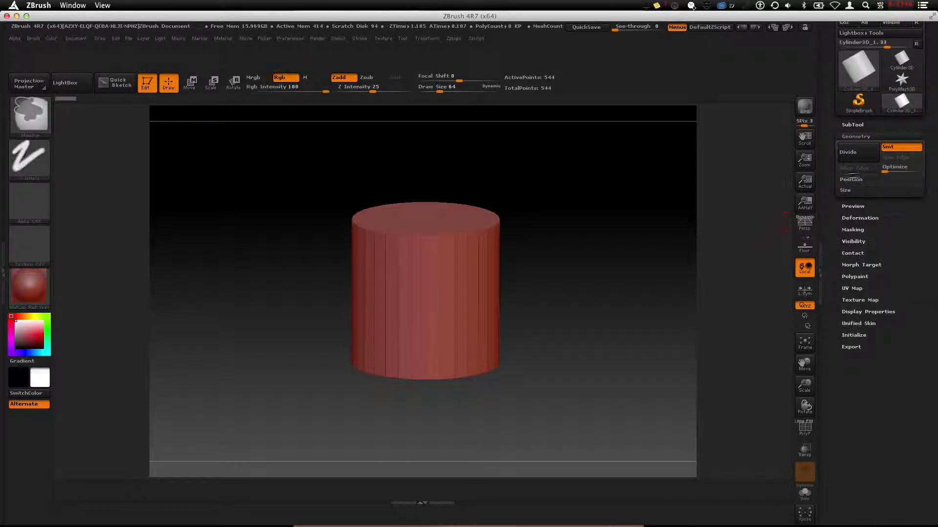
mouse_move(859, 154)
left_mouse_down("ctrl+alt")
mouse_move(614, 113)
mouse_move(598, 82)
left_mouse_up("ctrl+alt")
Convert the cylinder to a PolyMesh3D and add Higher Res to the top shelf
scroll(872, 215, "up", 3)
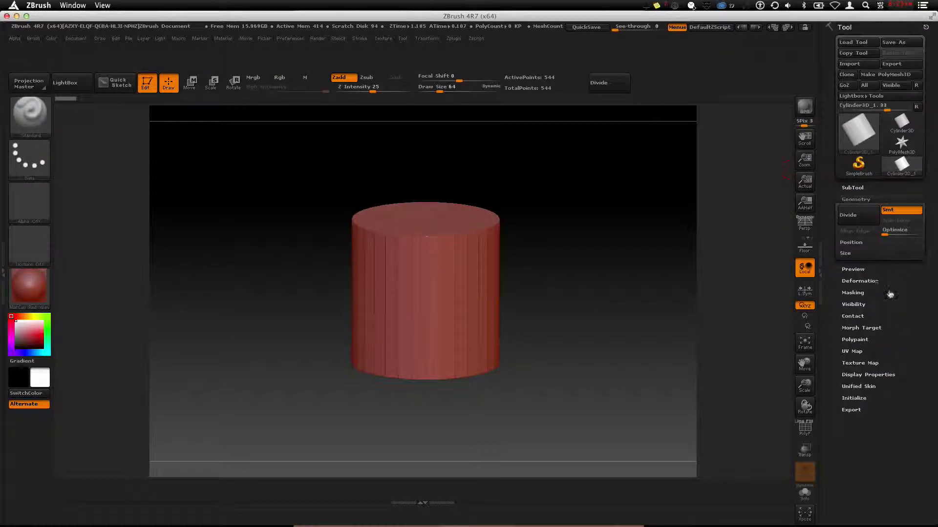
left_click(890, 74)
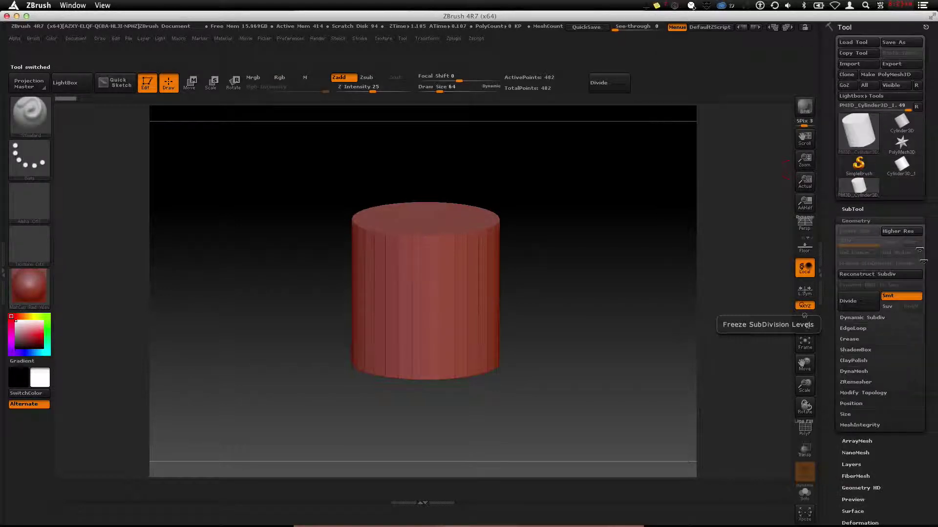
scroll(859, 325, "down", 1)
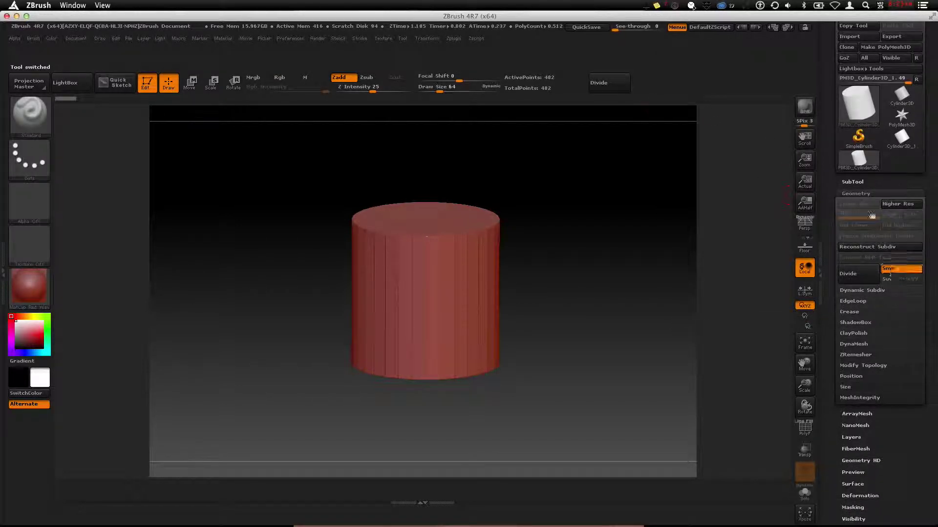
left_click_drag(872, 215, 672, 88, "ctrl+alt")
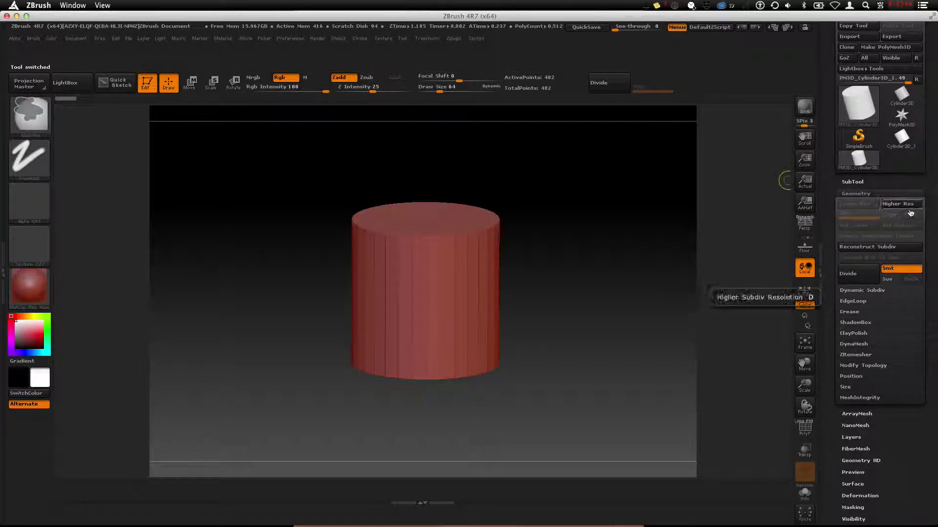
left_click_drag(911, 209, 691, 78, "ctrl+alt")
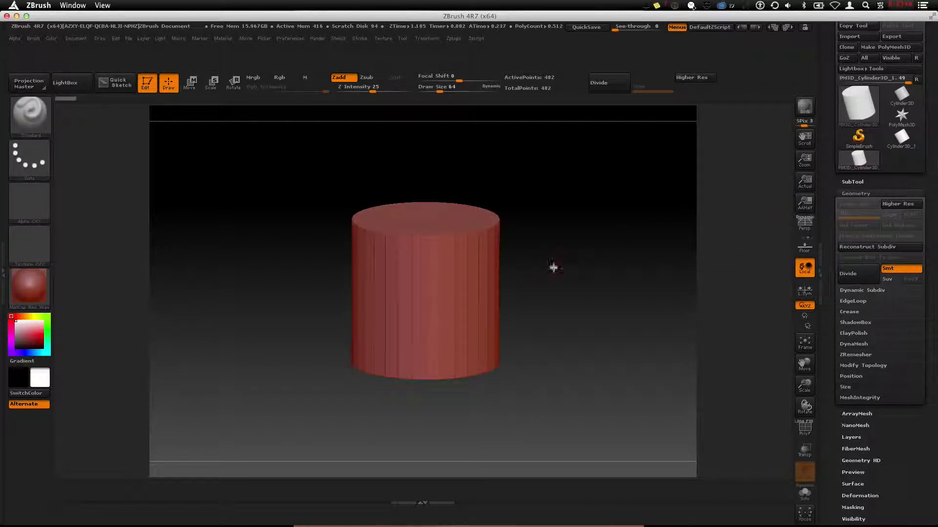
Add the DynaMesh Resolution slider to the top shelf and remove Divide from it
left_click(871, 345)
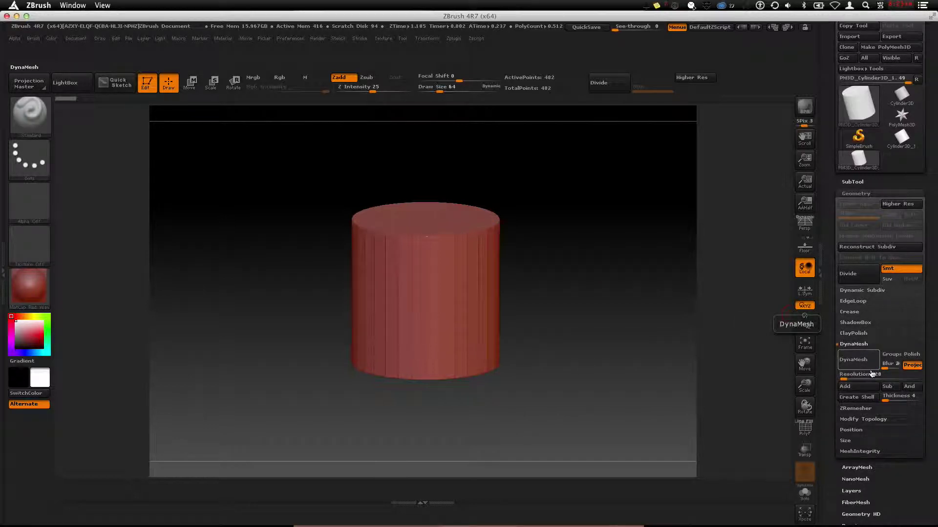
left_click_drag(871, 374, 739, 86, "ctrl+alt")
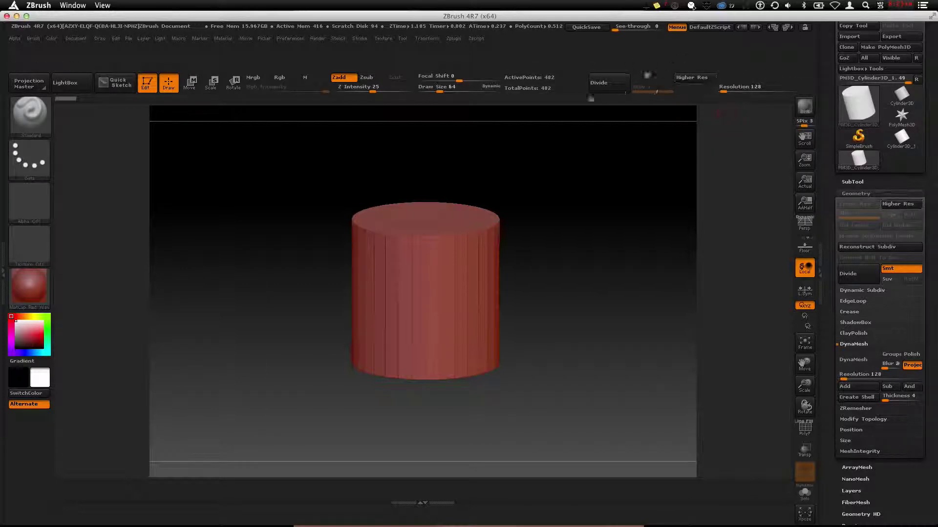
mouse_move(599, 83)
left_mouse_down("ctrl+alt")
mouse_move(630, 171)
mouse_move(641, 178)
mouse_move(644, 164)
left_mouse_up("ctrl+alt")
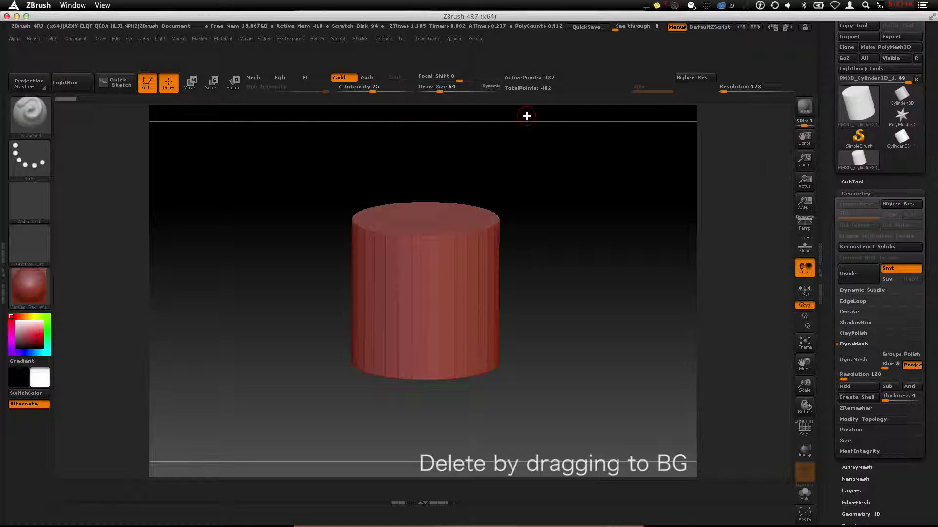
left_click(161, 38)
Apply BasicMaterial to the cylinder and position the light at its front-left
mouse_move(192, 83)
left_mouse_down("ctrl+alt")
mouse_move(233, 132)
mouse_move(367, 162)
mouse_move(45, 383)
mouse_move(40, 443)
mouse_move(24, 426)
left_mouse_up("ctrl+alt")
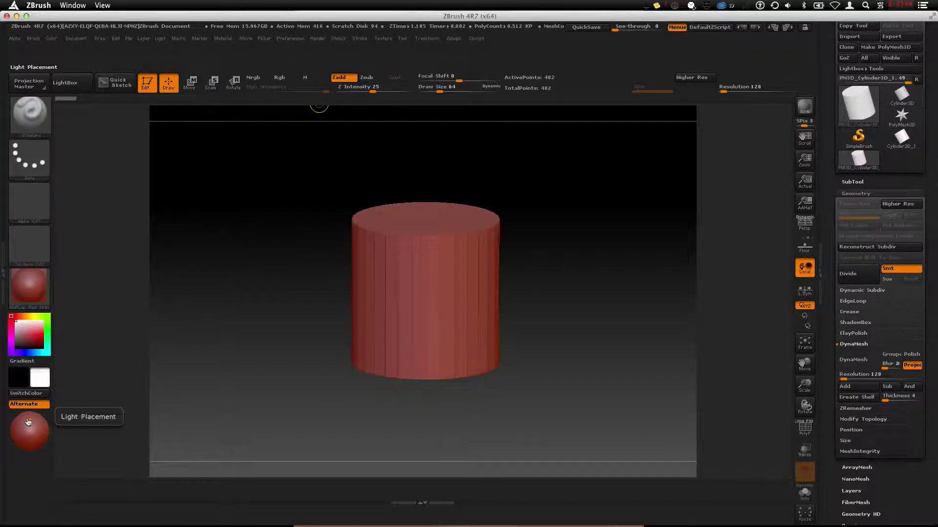
left_click(30, 289)
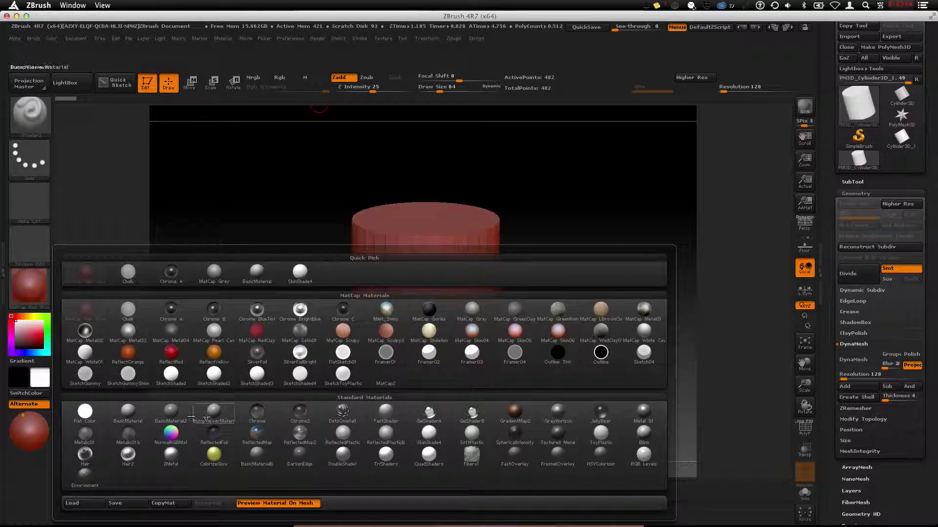
left_click(127, 412)
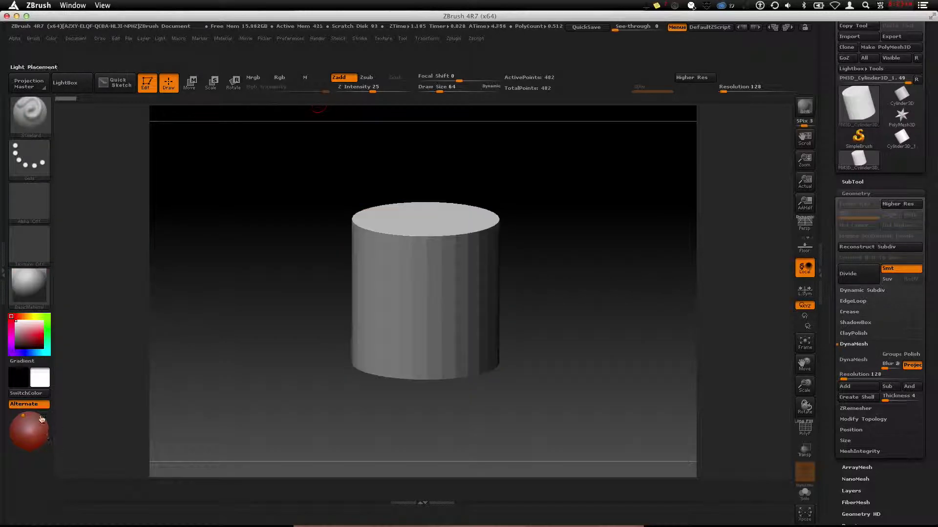
left_click(31, 424)
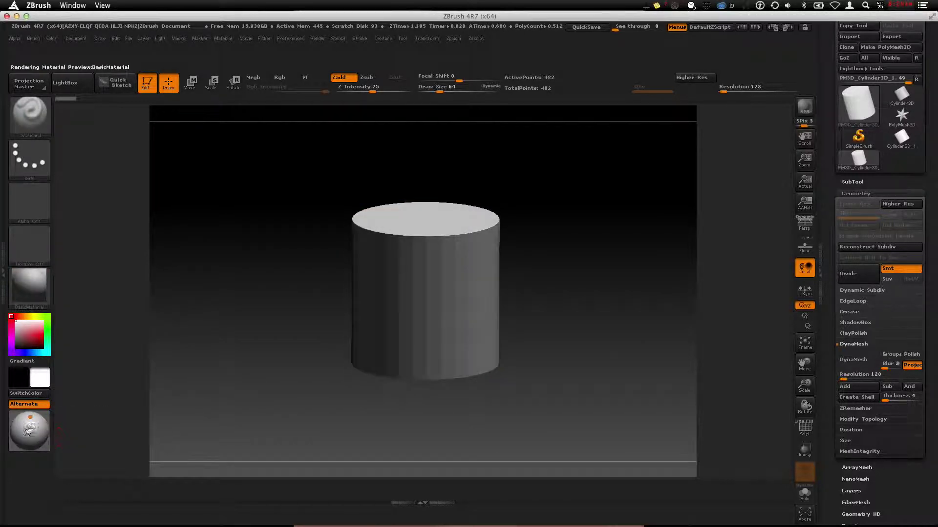
left_click(31, 423)
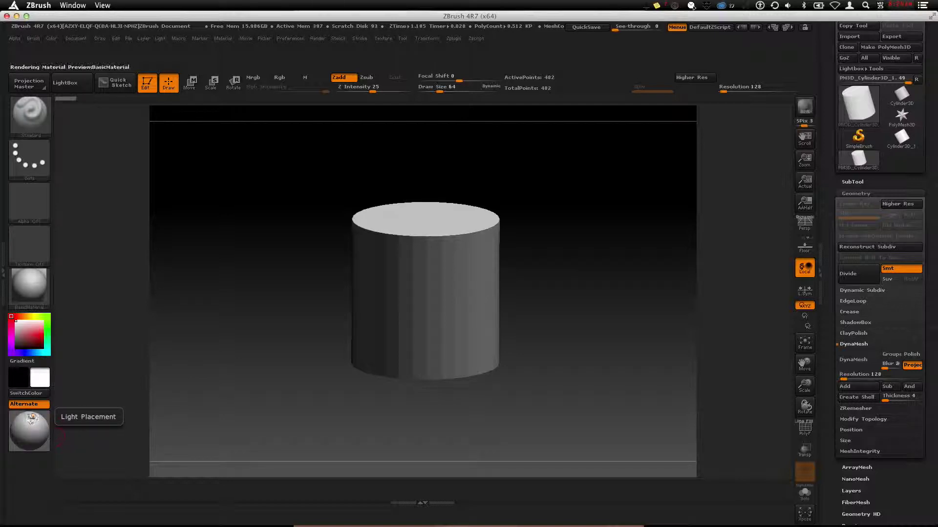
left_click(20, 422)
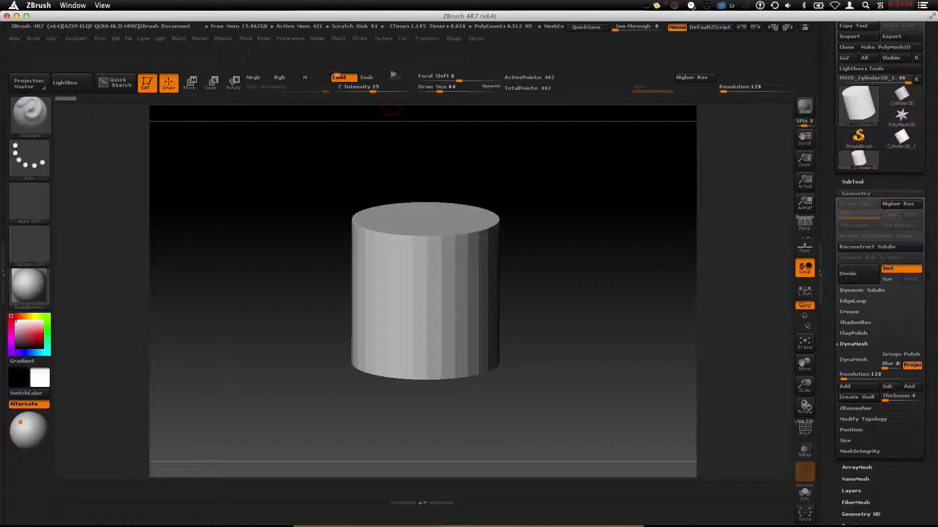
Turn off Enable Customize and restore the saved custom UI with its bottom brush shelf
left_click(289, 38)
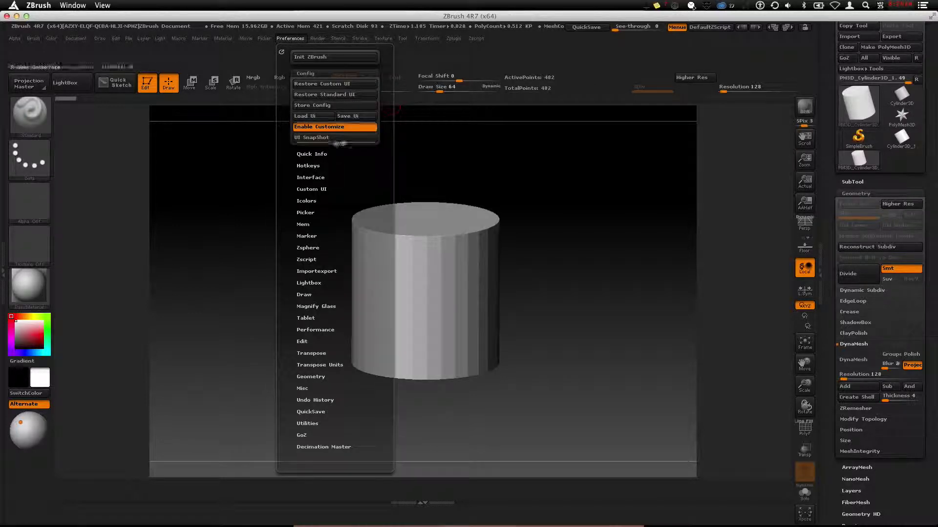
left_click(343, 127)
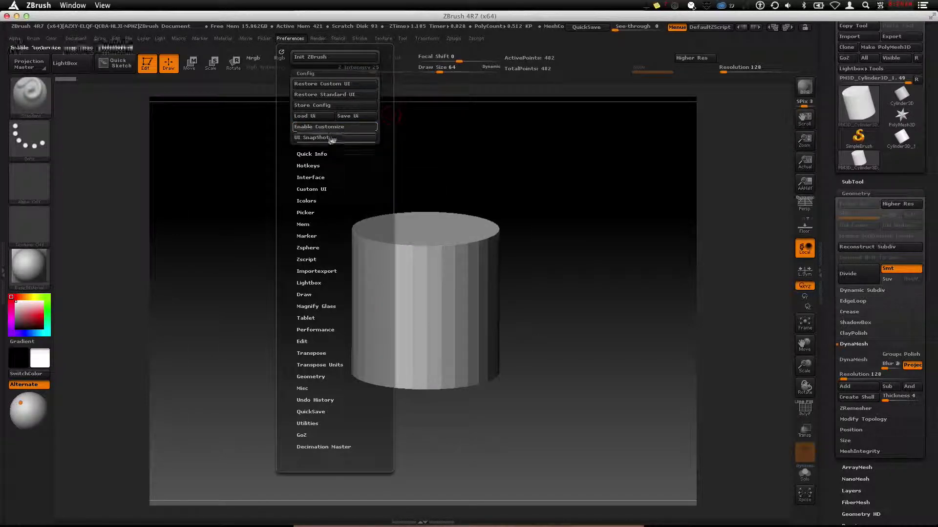
left_click(362, 84)
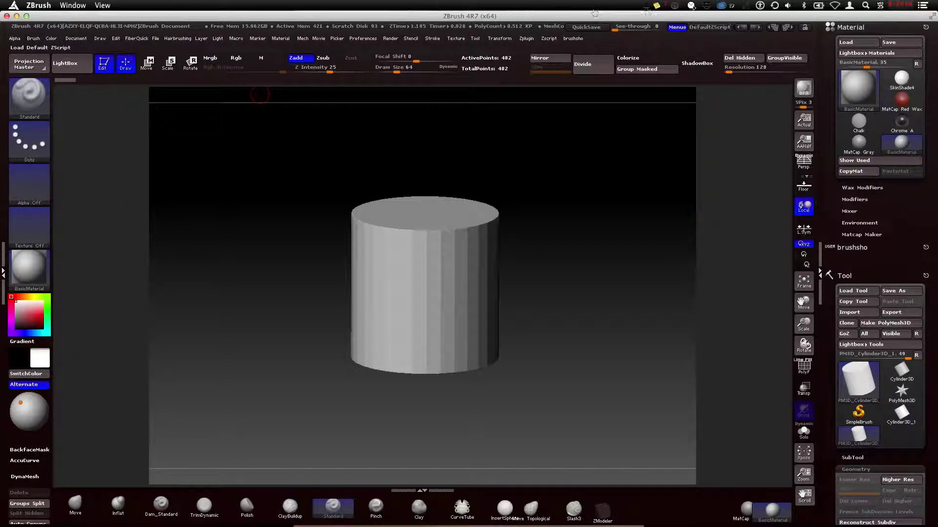
In Preferences, collapse Custom UI and expand the Quick Info subpalette
left_click(363, 39)
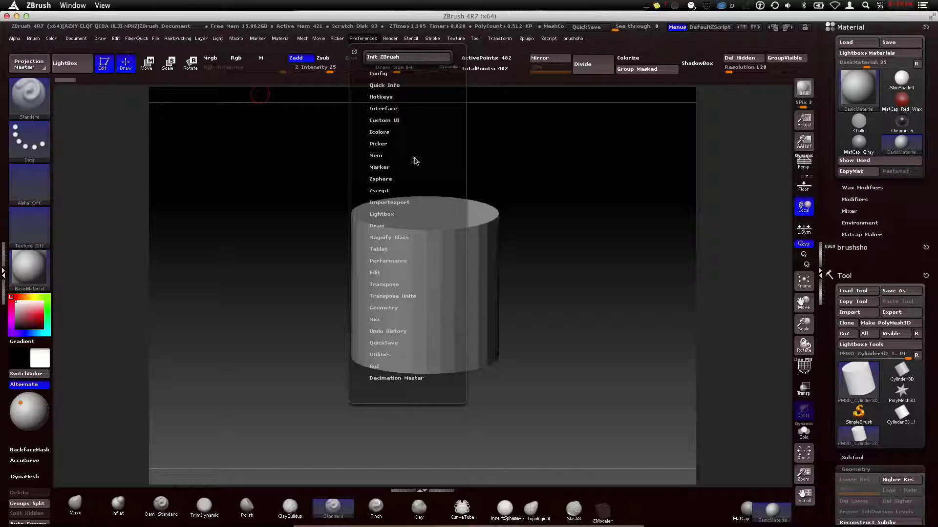
left_click(389, 122)
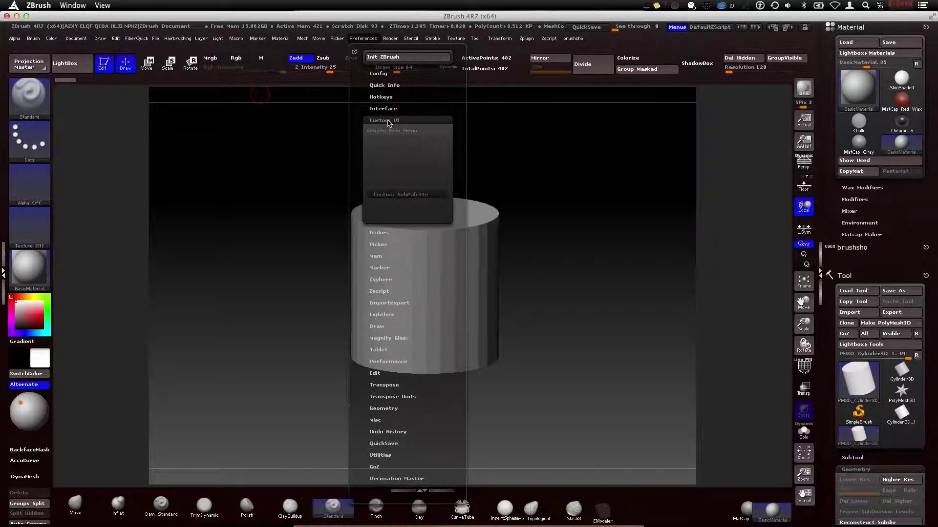
left_click(384, 99)
left_click(383, 85)
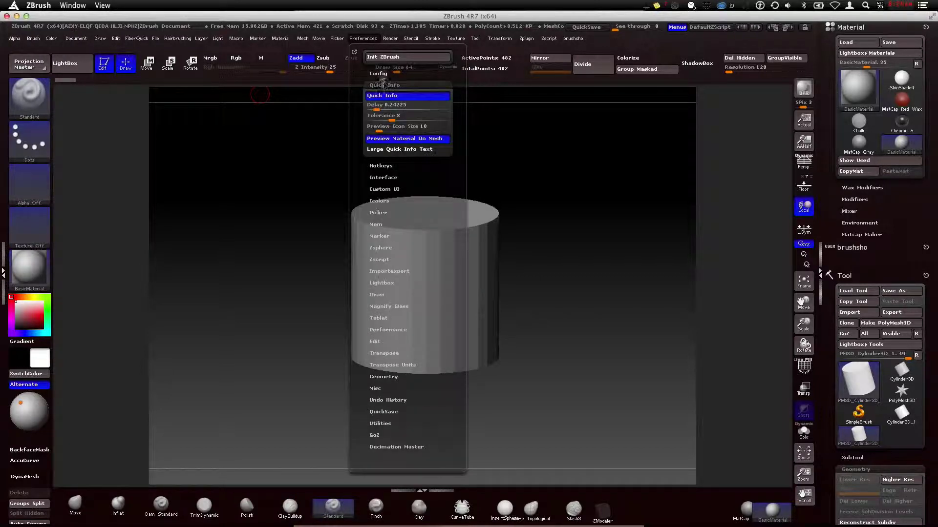
Review the Icolors PushButton and SwitchButton colour swatches, then close Preferences
left_click(381, 201)
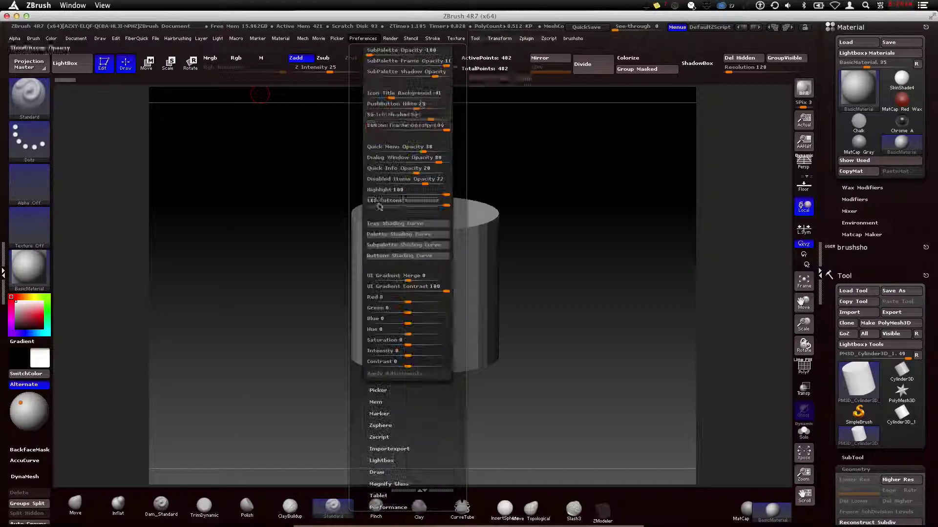
scroll(458, 227, "up", 10)
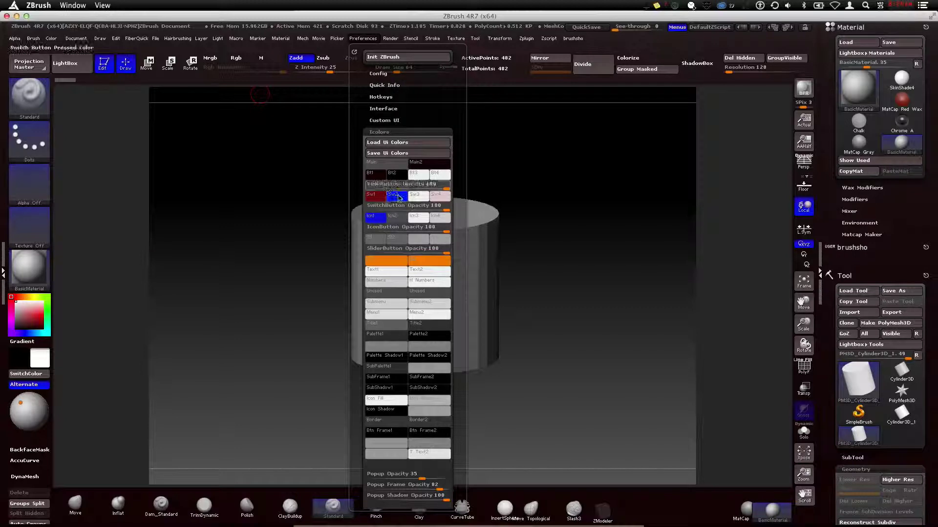
left_click(357, 41)
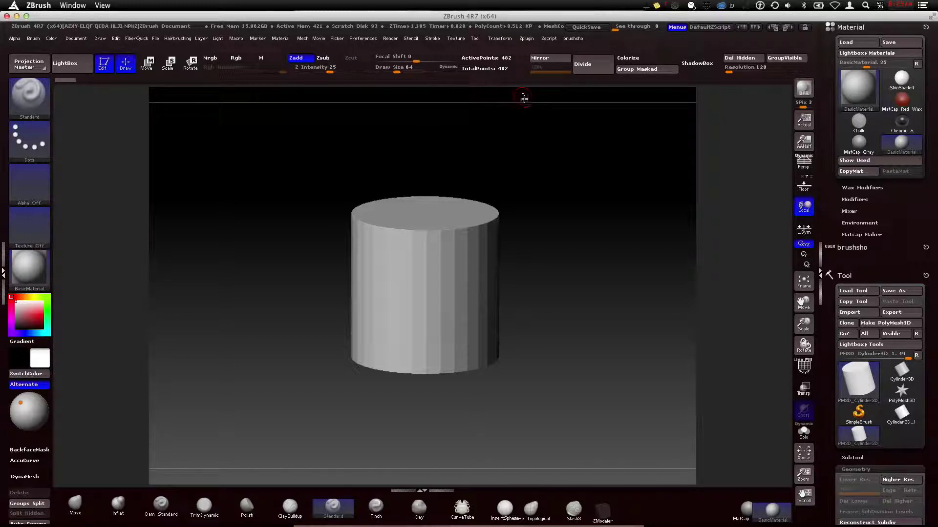
Collapse the Icolors settings and dock the brushsho menu in the right tray
left_click(366, 39)
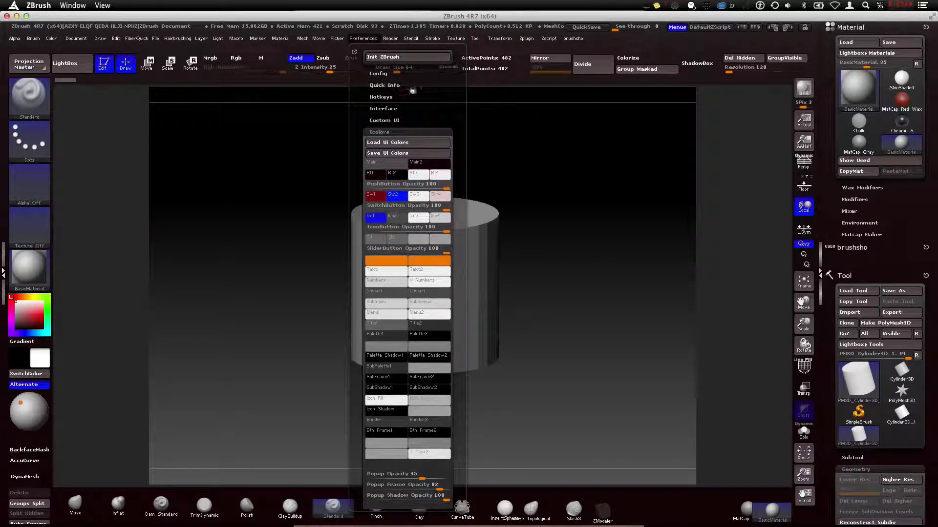
left_click(398, 130)
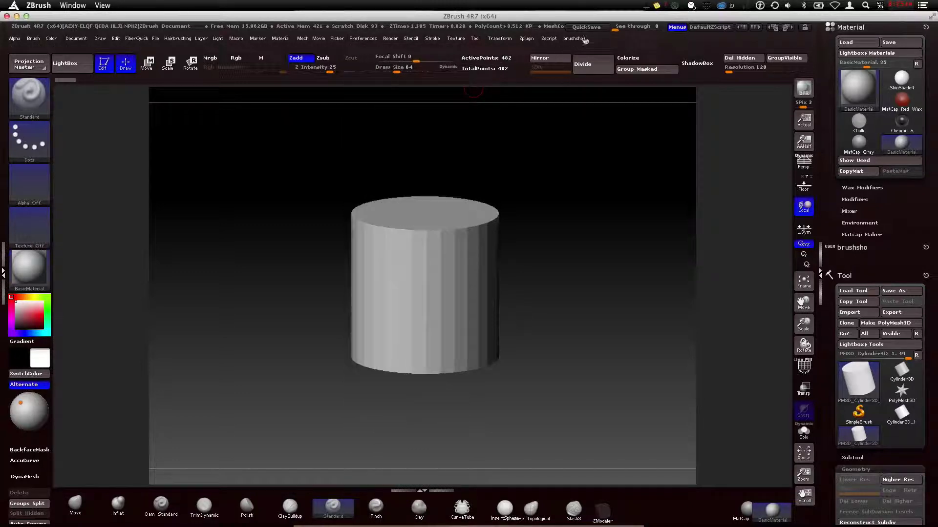
left_click(580, 39)
left_click(568, 51)
Open the left tray and dock the Hairbrushing groom-brush menu inside it
left_click(526, 39)
left_click(178, 39)
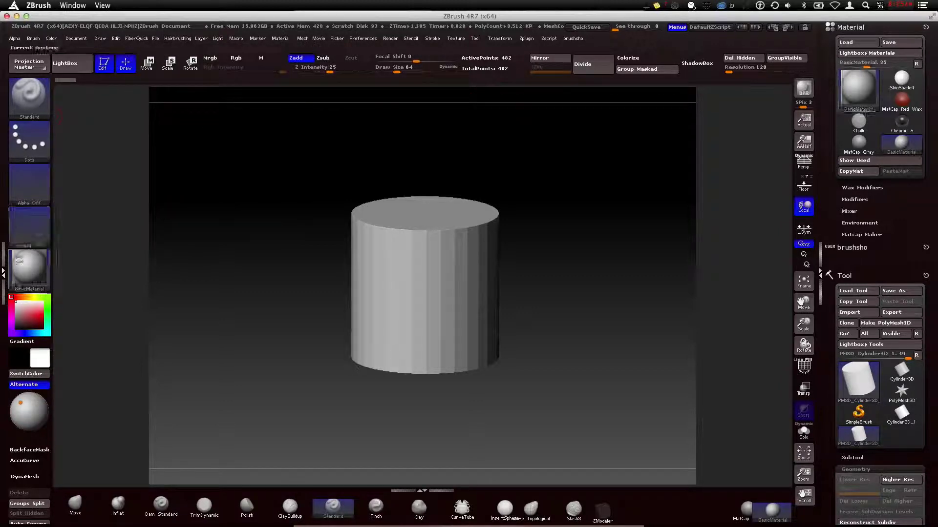
left_click(4, 271)
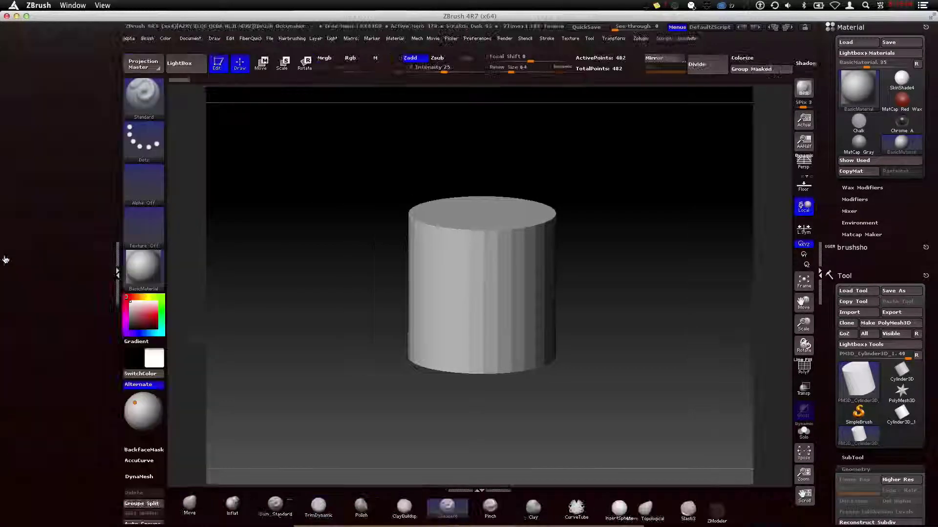
left_click(292, 39)
left_click_drag(285, 49, 34, 51)
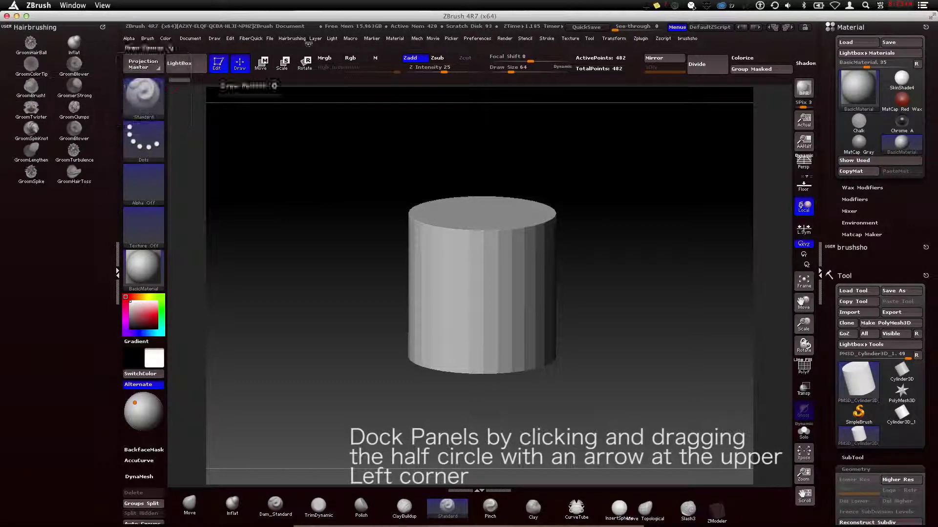
Turn Enable Customize back on in Preferences > Config
left_click(478, 39)
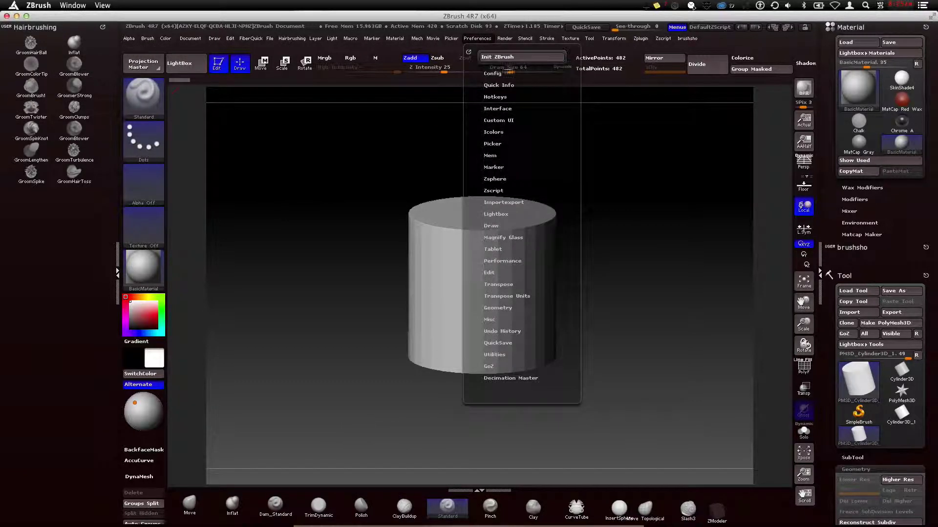
left_click(508, 73)
left_click(511, 128)
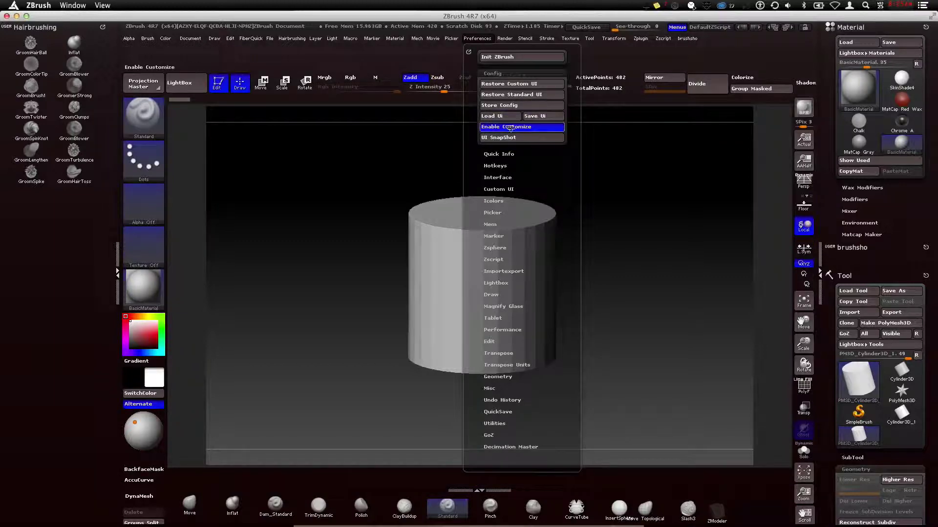
Create a new custom menu titled CustomWindow3 via Custom UI > Create New Menu
scroll(528, 160, "down", 1)
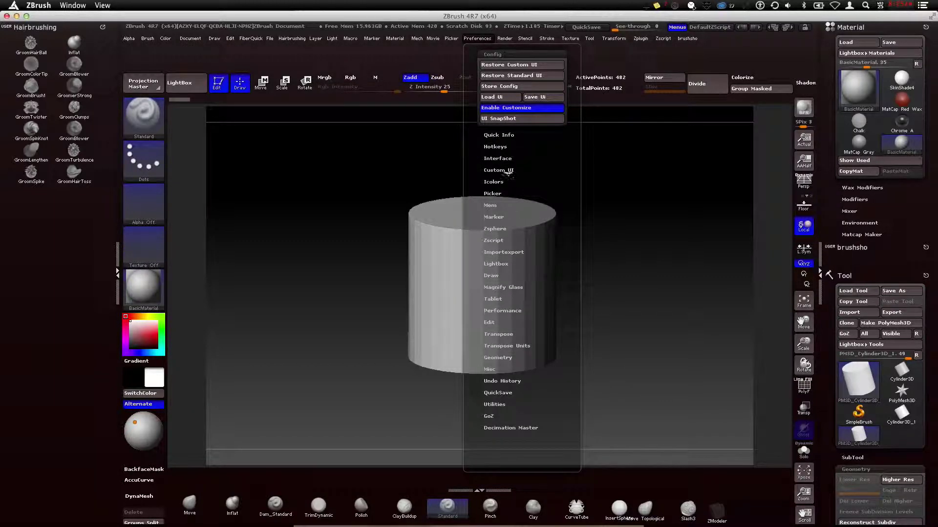
left_click(508, 170)
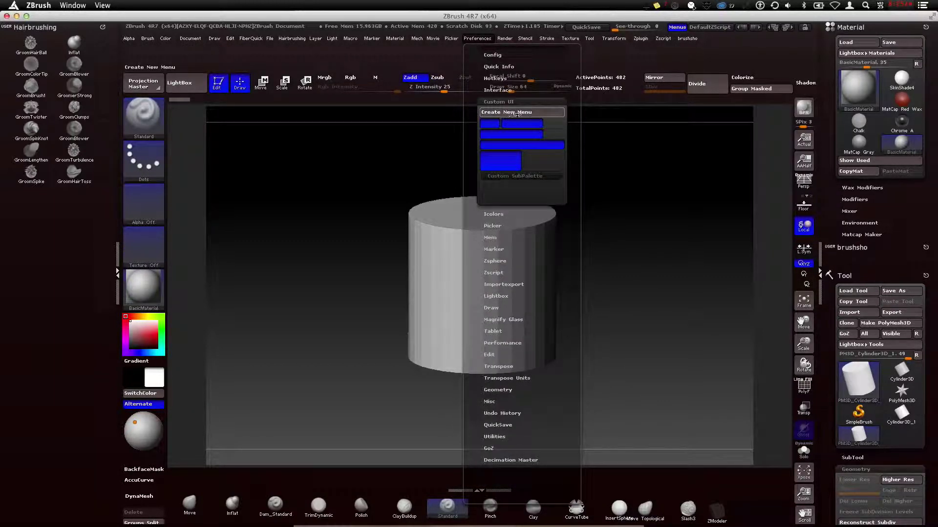
left_click(515, 113)
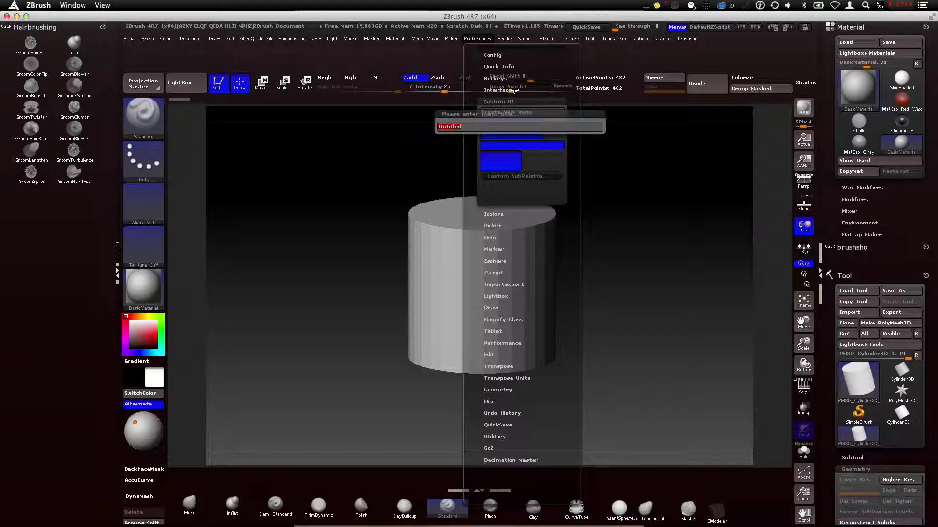
type("CustomWindow3")
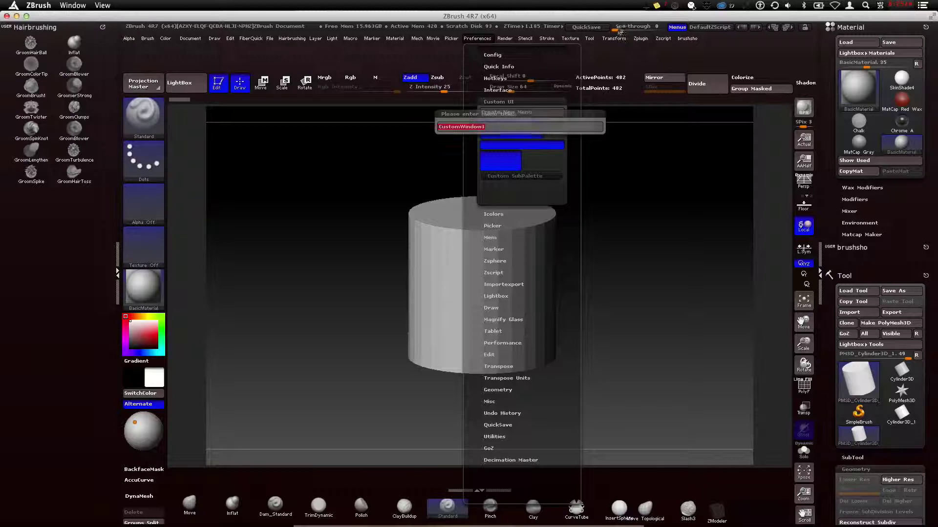
key("Return")
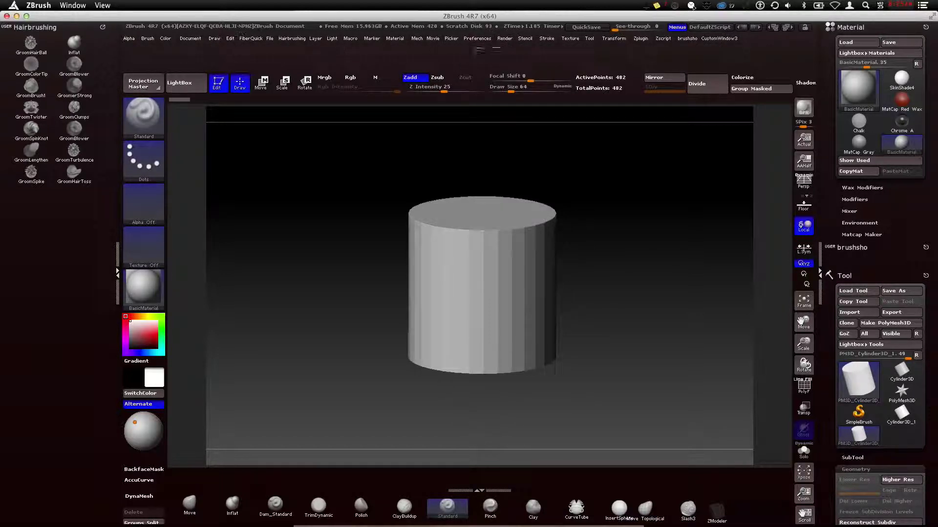
Move CustomWindow3 after Color, dock it in the left tray, and add a spacer to it
left_click_drag(719, 38, 27, 223)
left_click(213, 39)
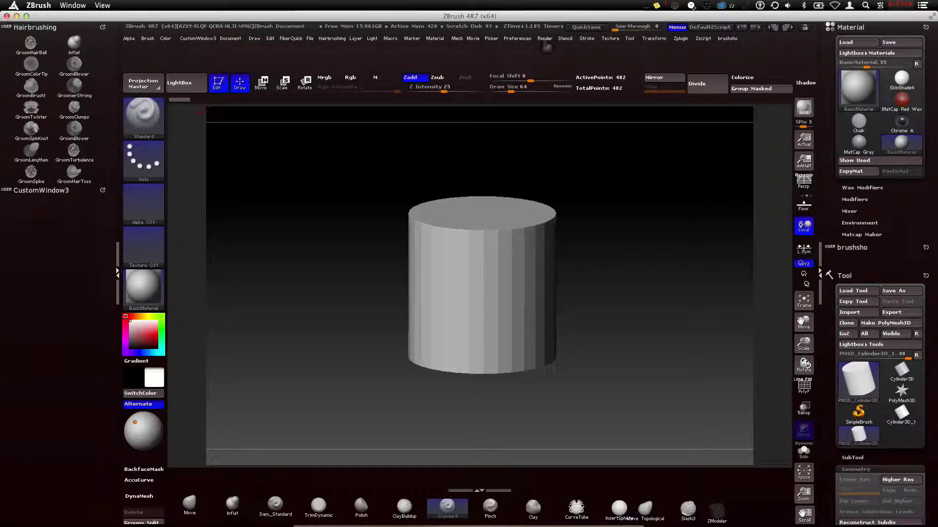
left_click(516, 40)
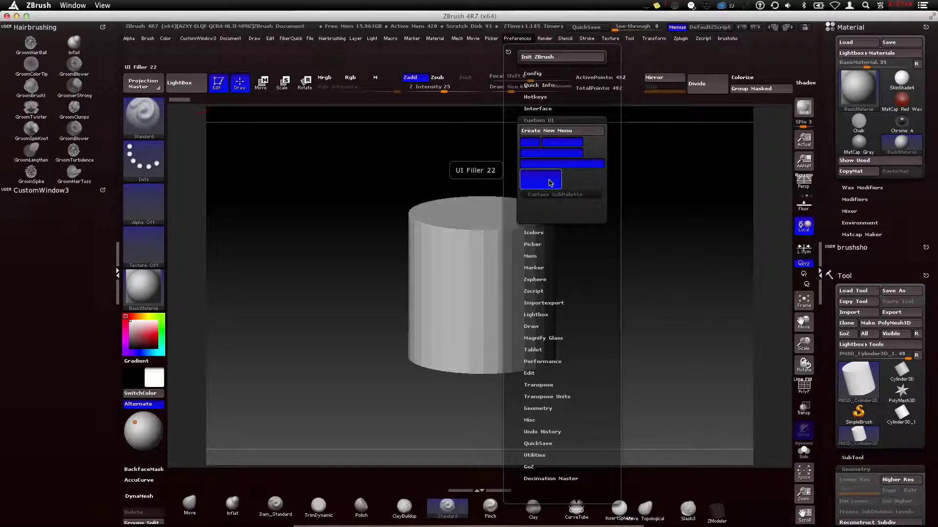
left_click_drag(539, 188, 306, 228, "ctrl+alt")
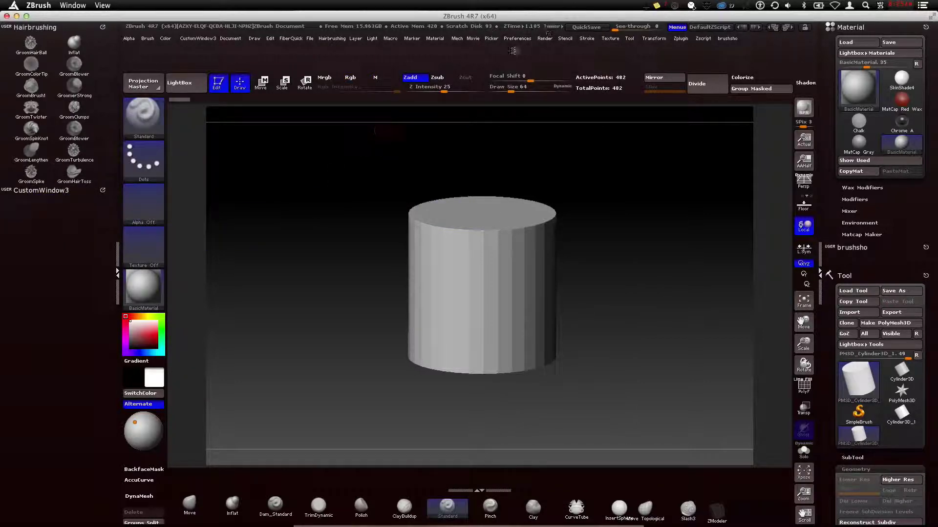
left_click(518, 38)
Add the FillObject and FillLayer buttons from the Color menu to CustomWindow3
scroll(877, 133, "down", 5)
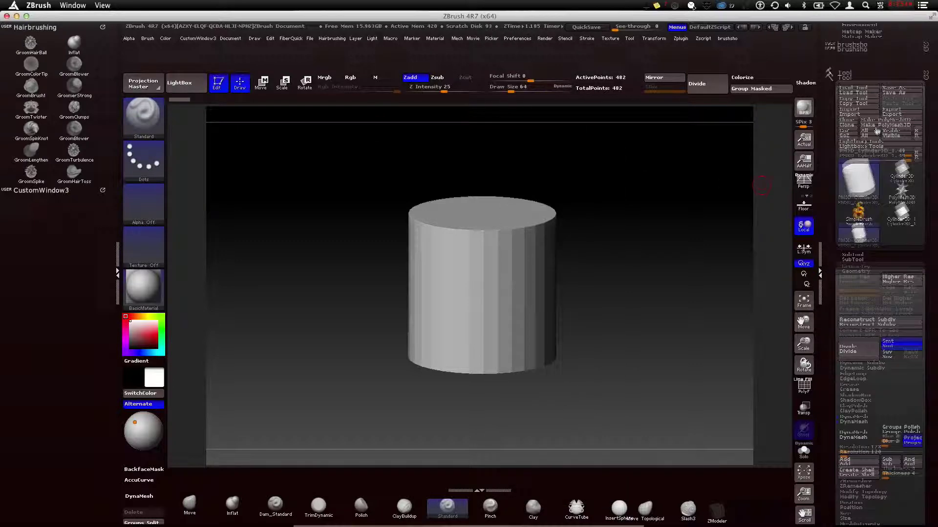
scroll(877, 133, "down", 8)
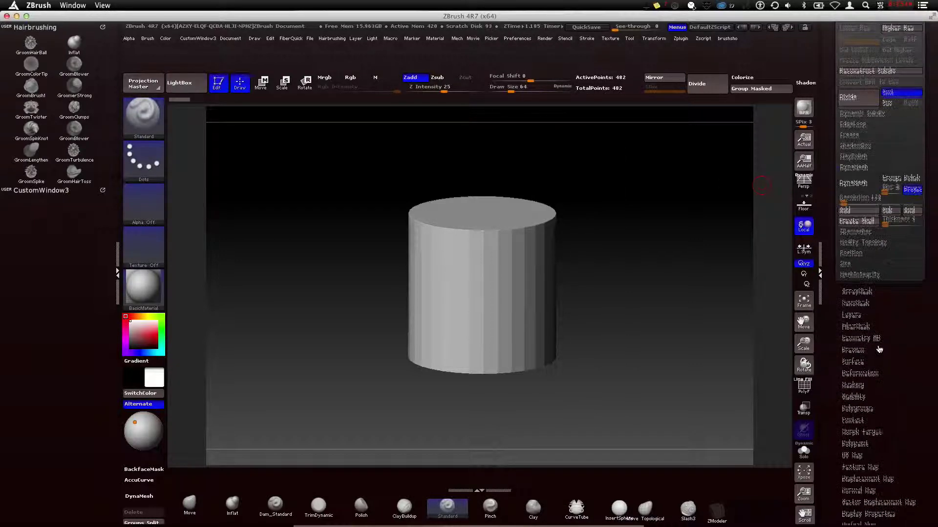
scroll(879, 349, "down", 2)
left_click(166, 39)
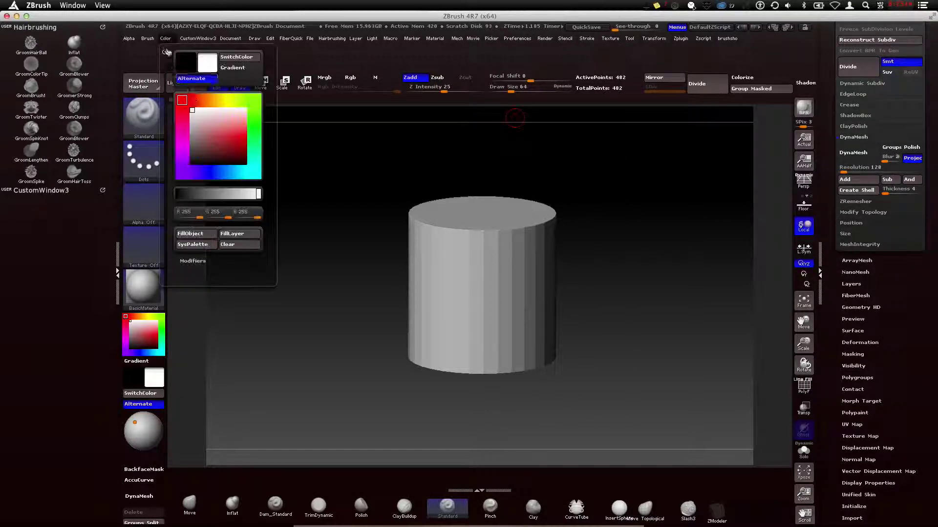
left_click_drag(190, 233, 35, 207, "ctrl+alt")
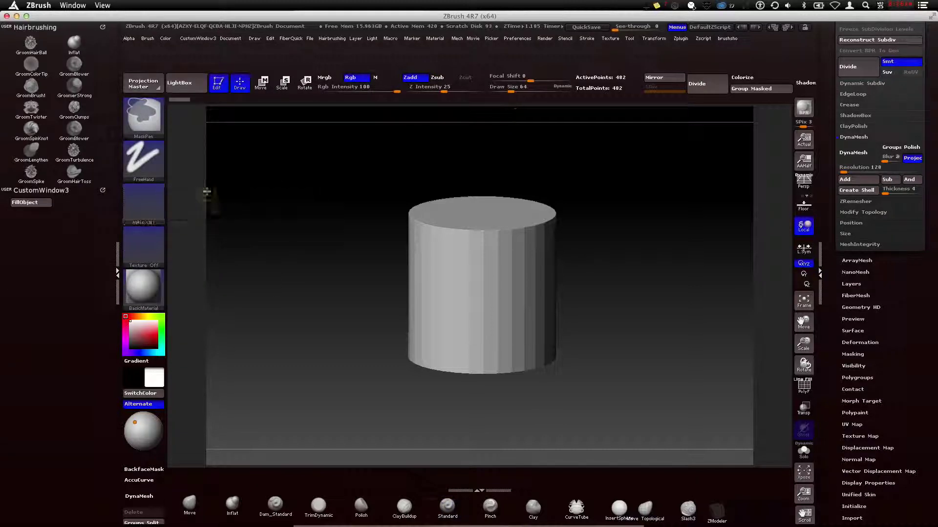
left_click(165, 39)
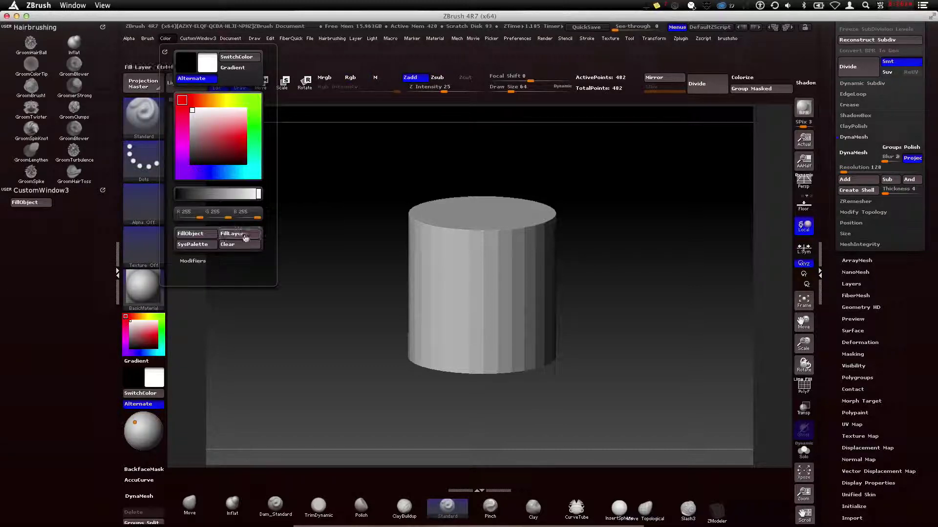
mouse_move(240, 234)
left_mouse_down("ctrl+alt")
mouse_move(64, 203)
mouse_move(81, 216)
left_mouse_up("ctrl+alt")
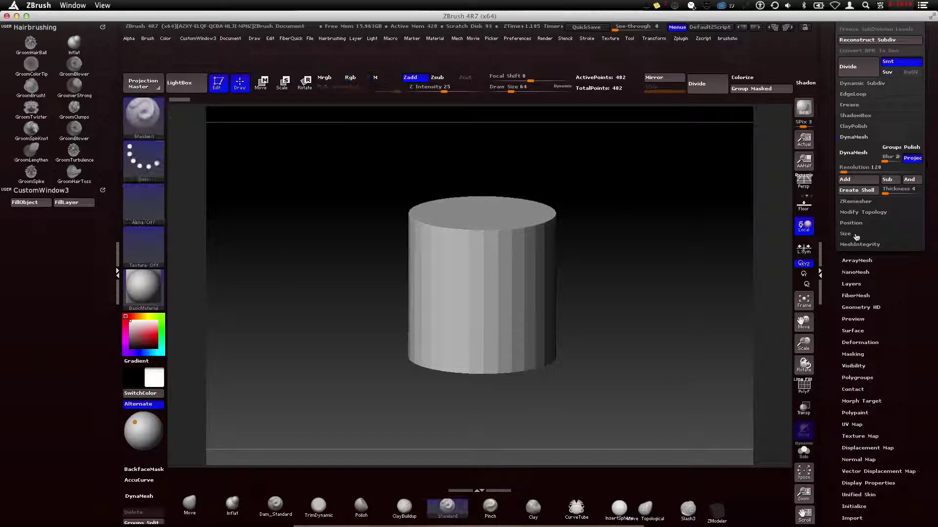
Show the Texture Map options in the Tool palette
scroll(879, 244, "down", 3)
scroll(879, 293, "down", 2)
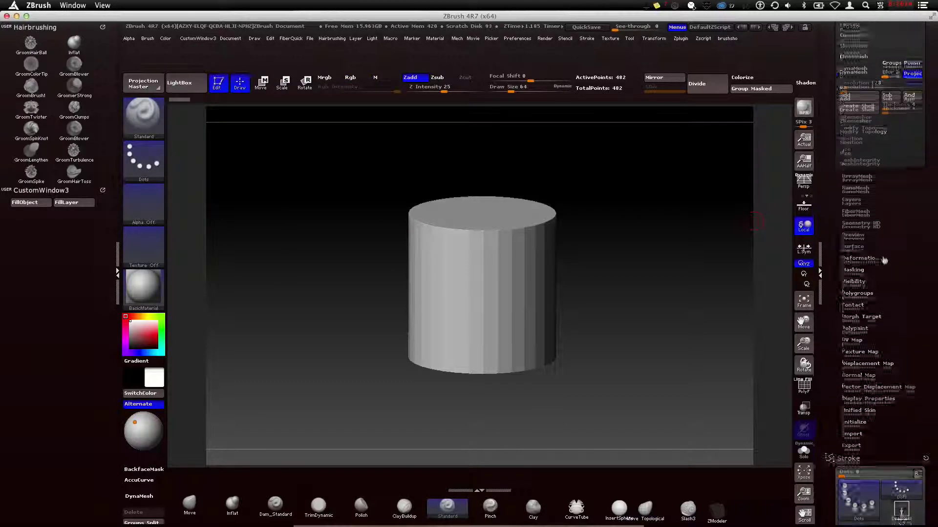
left_click(871, 342)
scroll(874, 293, "down", 4)
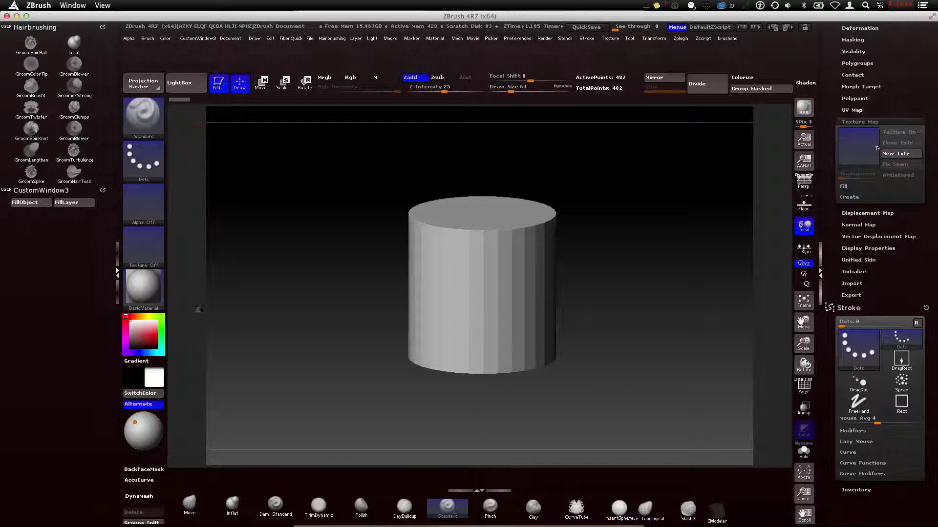
Move TrimDynamic, Dam_Standard and ClayBuildup from the bottom brush shelf into CustomWindow3
key("ctrl")
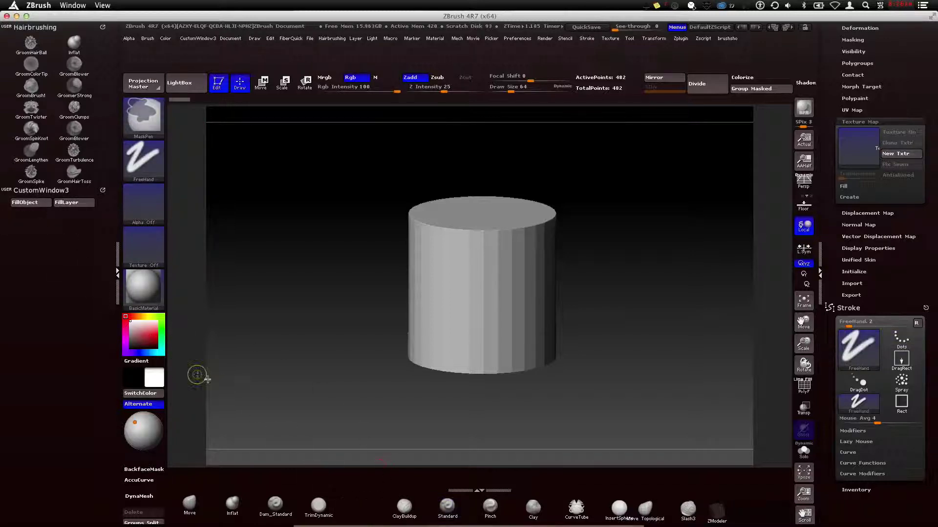
mouse_move(331, 519)
left_mouse_down("ctrl+alt")
mouse_move(314, 444)
mouse_move(182, 447)
mouse_move(128, 234)
mouse_move(57, 204)
left_mouse_up("ctrl+alt")
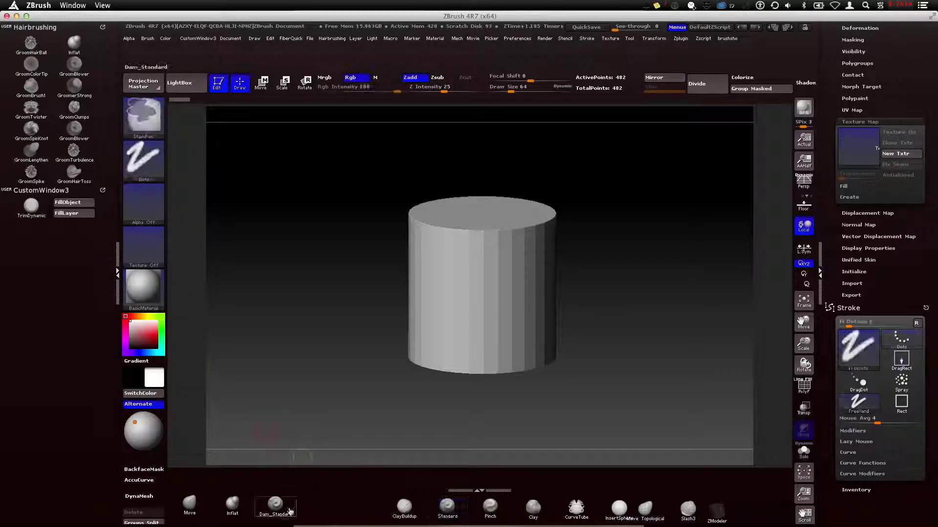
mouse_move(276, 508)
left_mouse_down("ctrl+alt")
mouse_move(74, 247)
mouse_move(32, 209)
left_mouse_up("ctrl+alt")
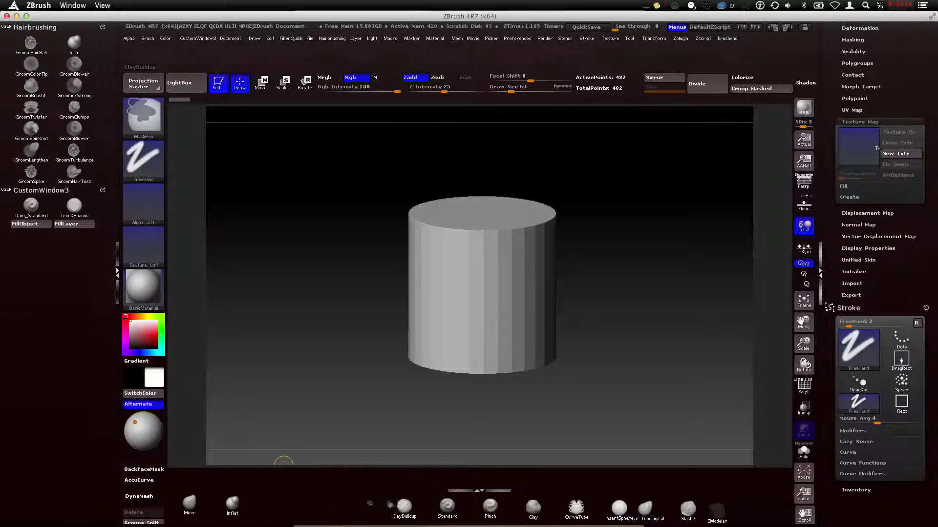
left_click(403, 508)
left_click_drag(403, 508, 74, 205, "ctrl+alt")
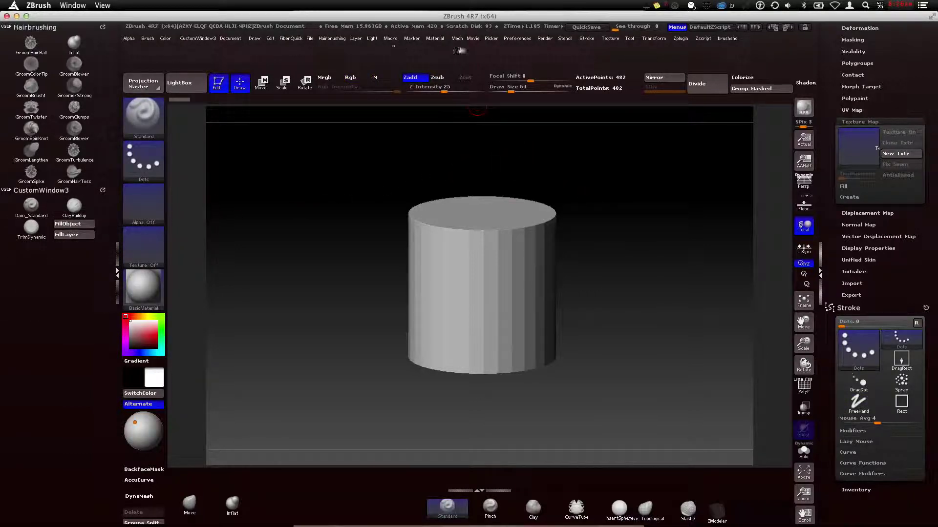
Save the customized layout with Store Config under Preferences > Config
left_click(517, 39)
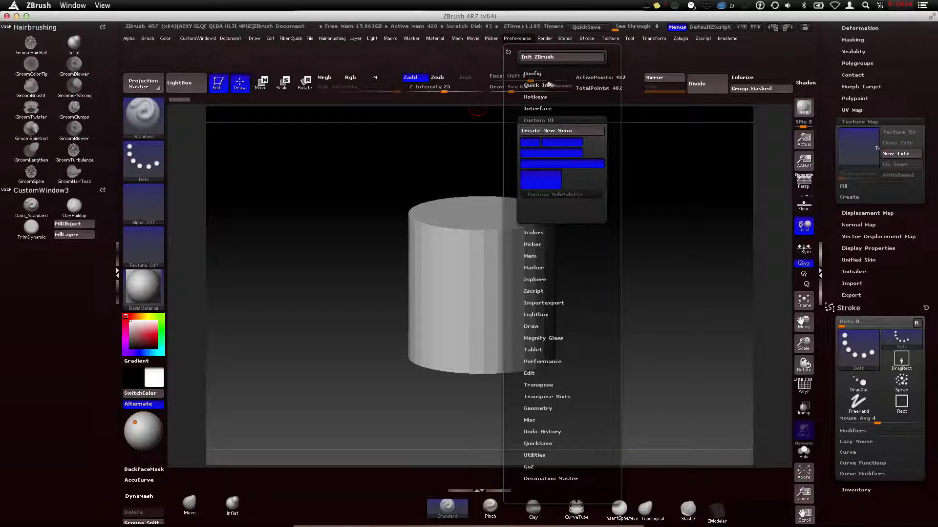
left_click(537, 74)
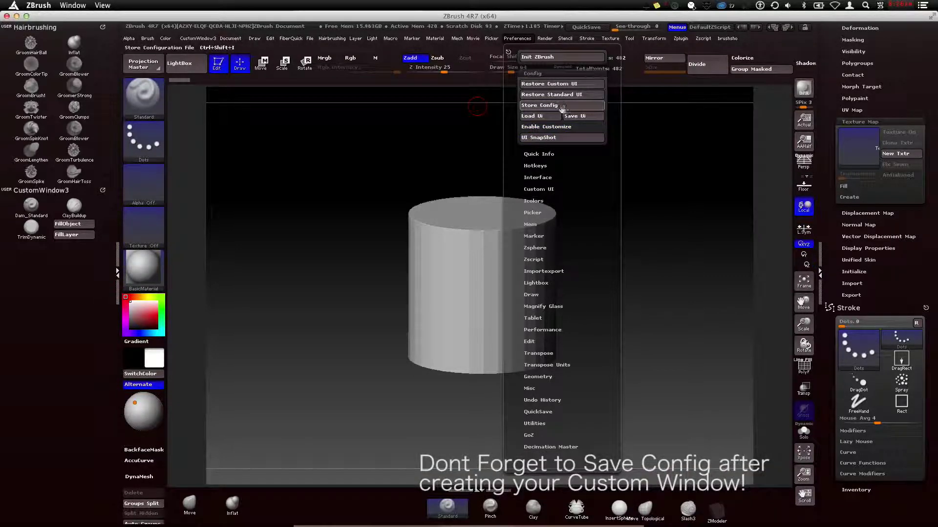
left_click(563, 84)
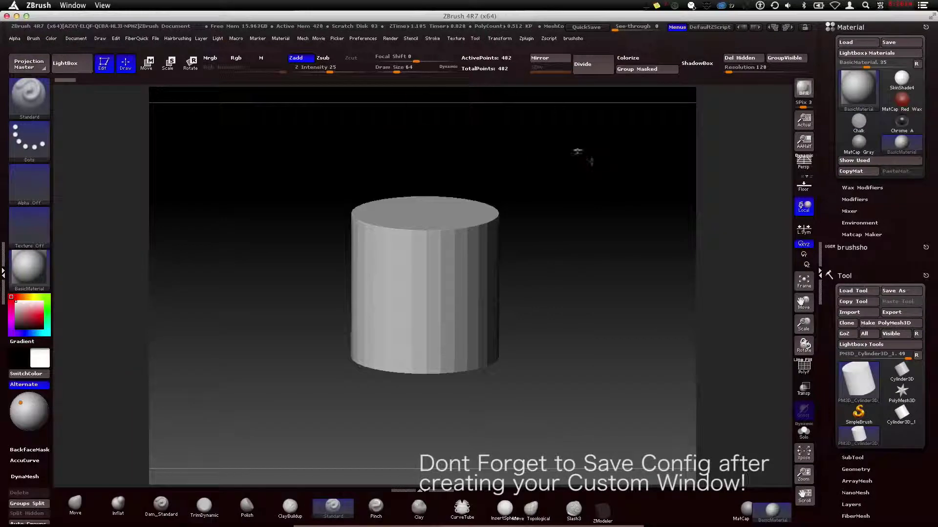